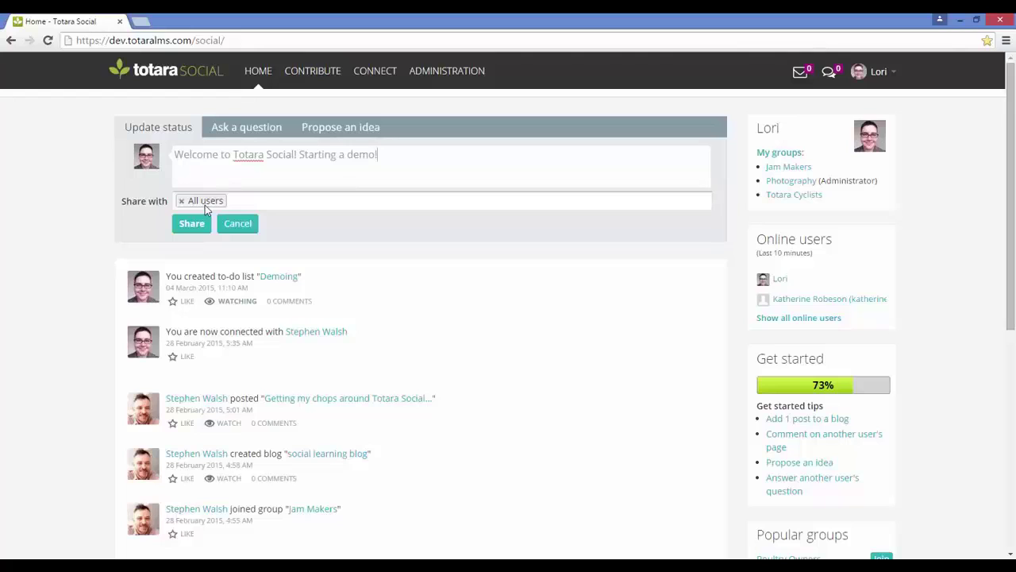
- Share the status update "Welcome to Totara Social! Starting a demo!" with all users and open the Totara Cyclists group
click(264, 200)
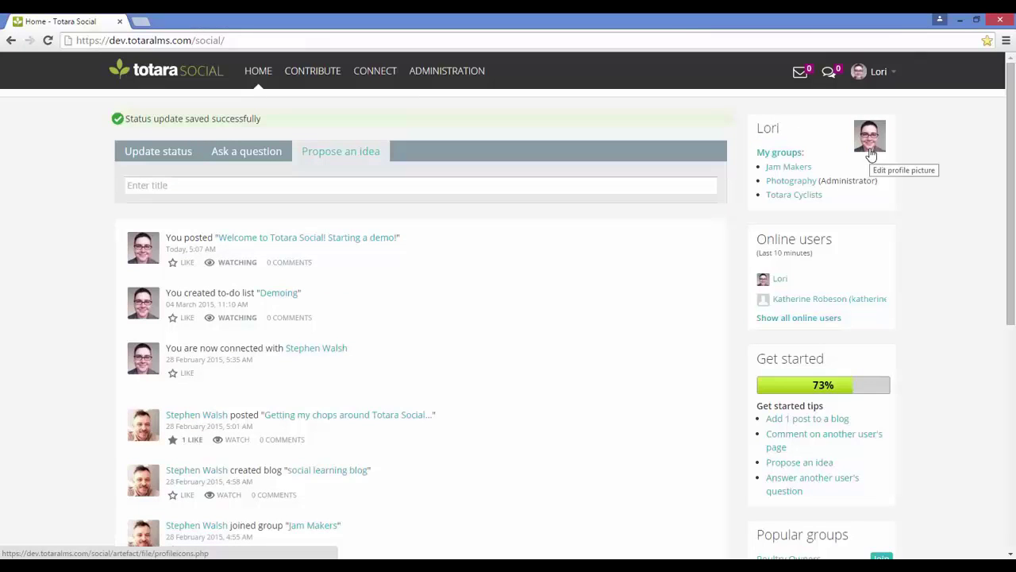
click(790, 196)
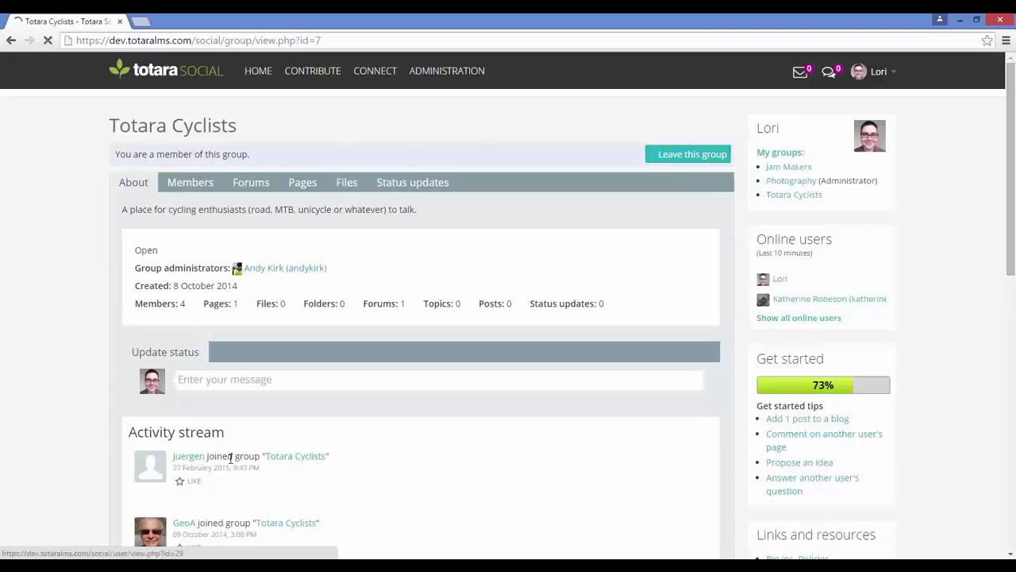
- Open the user's own profile page from their list of pages and look through its content
mouse_move(306, 74)
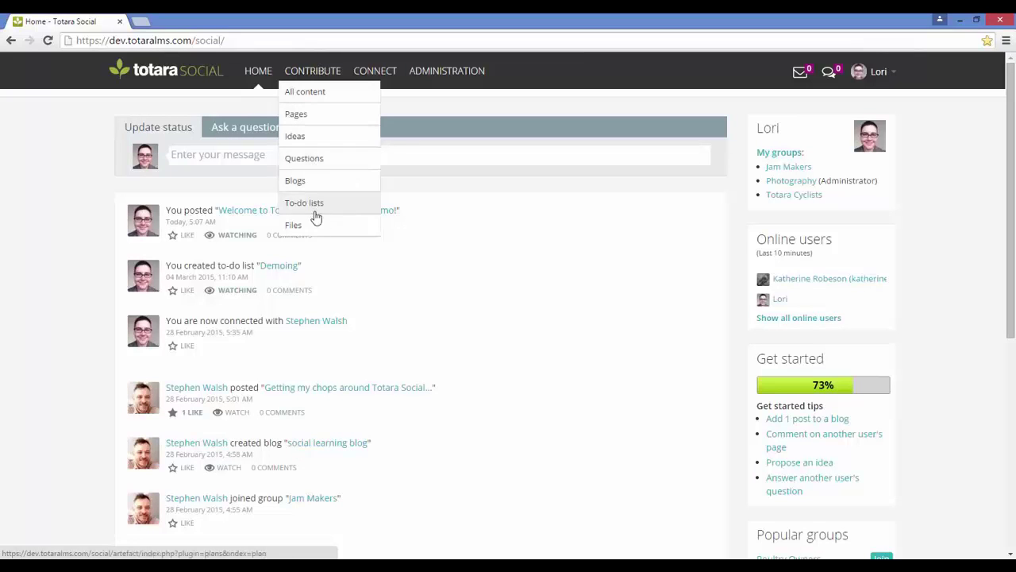
click(318, 120)
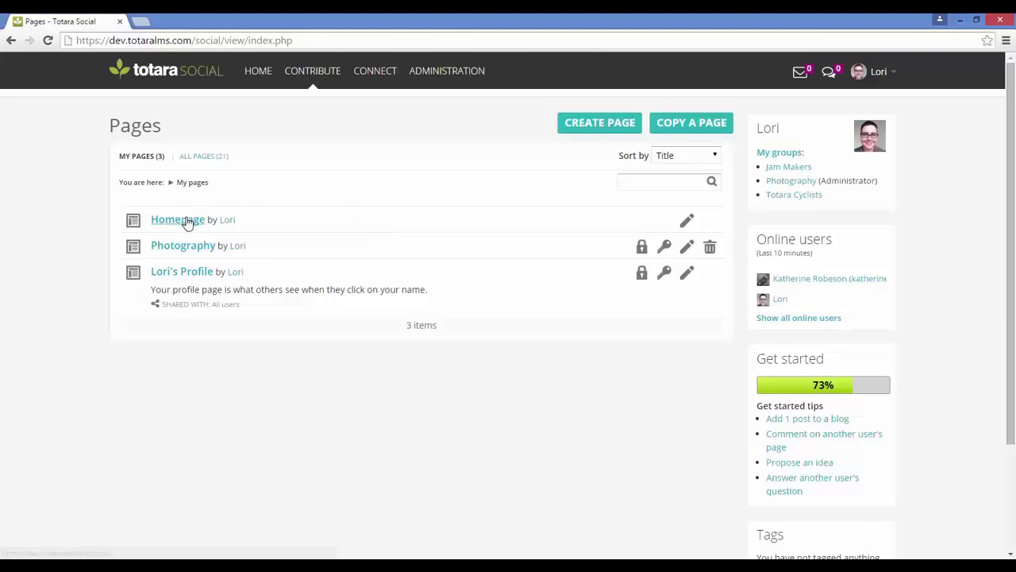
click(189, 275)
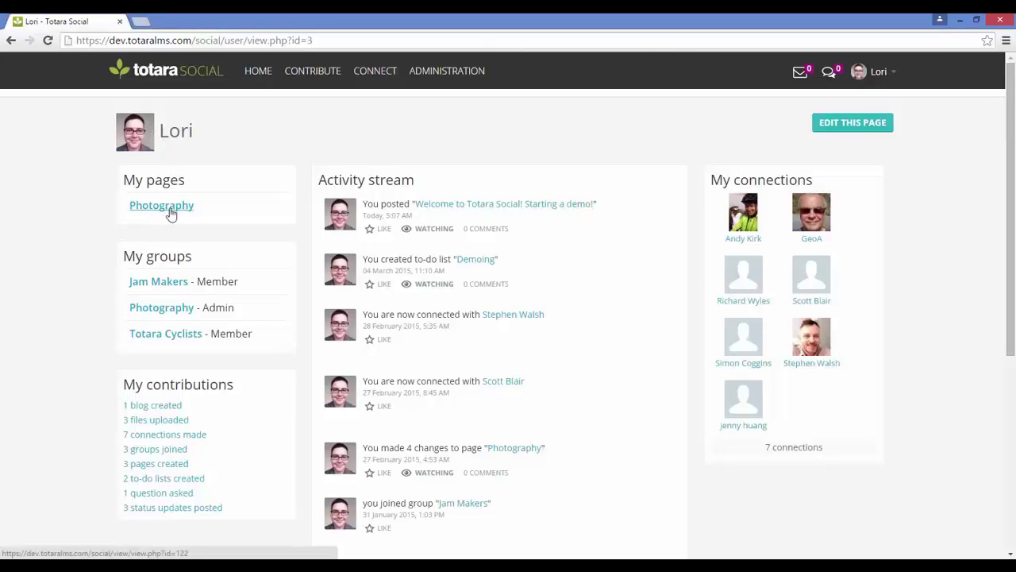
scroll(163, 211, down, 1)
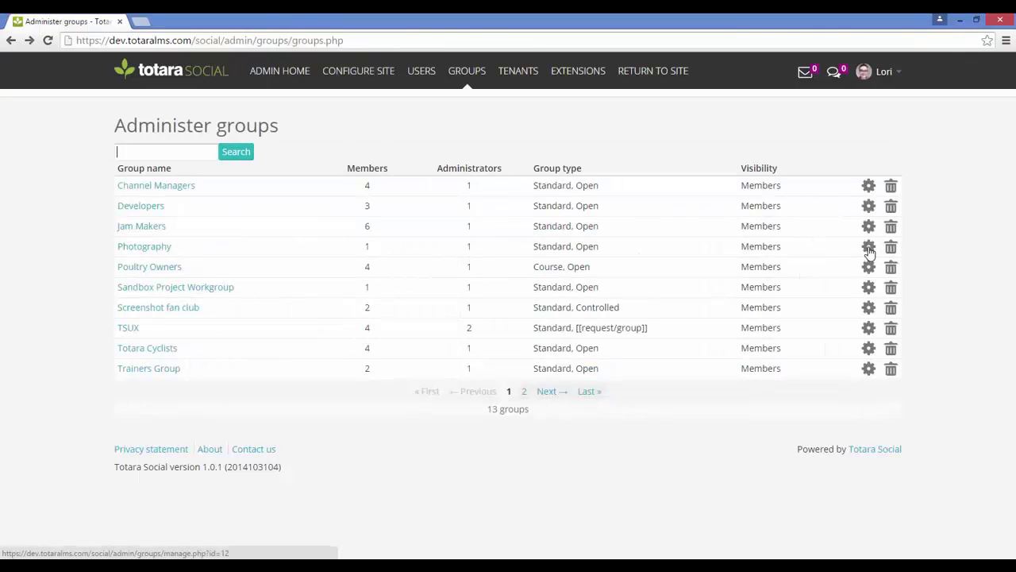
- View the management settings of the Sandbox Project Workgroup and the tenant administration pages
click(869, 289)
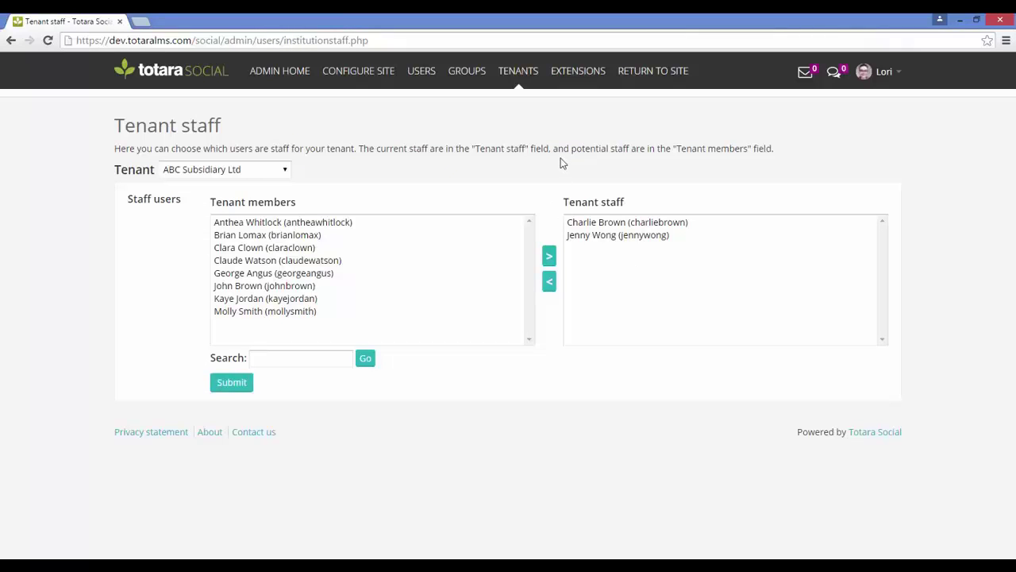
mouse_move(520, 80)
click(525, 183)
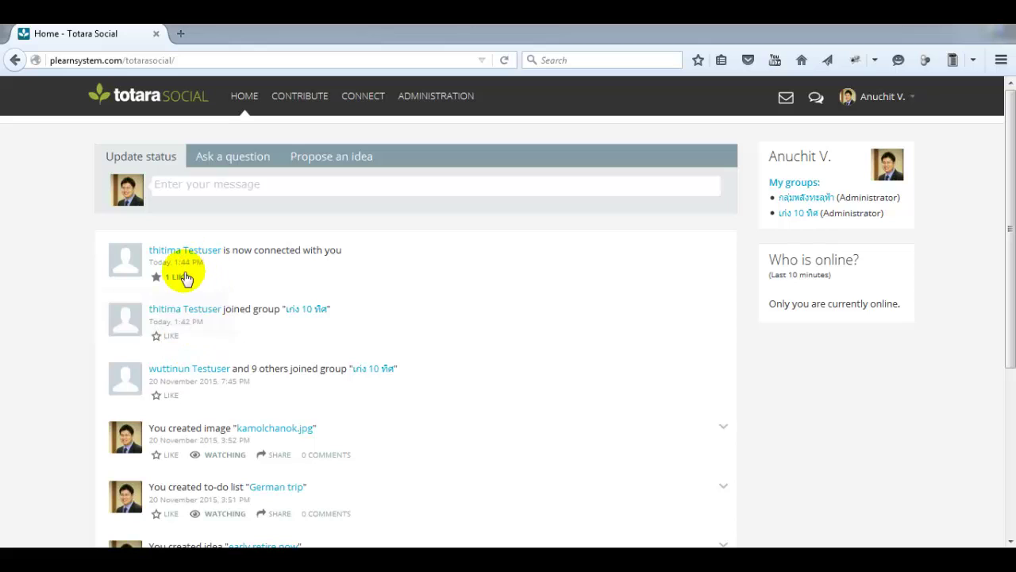
- Start a new question titled "ทำไมสินค้าเอกับบีถึงมีของแถมไม่เท่ากัน" on the home page
mouse_move(184, 280)
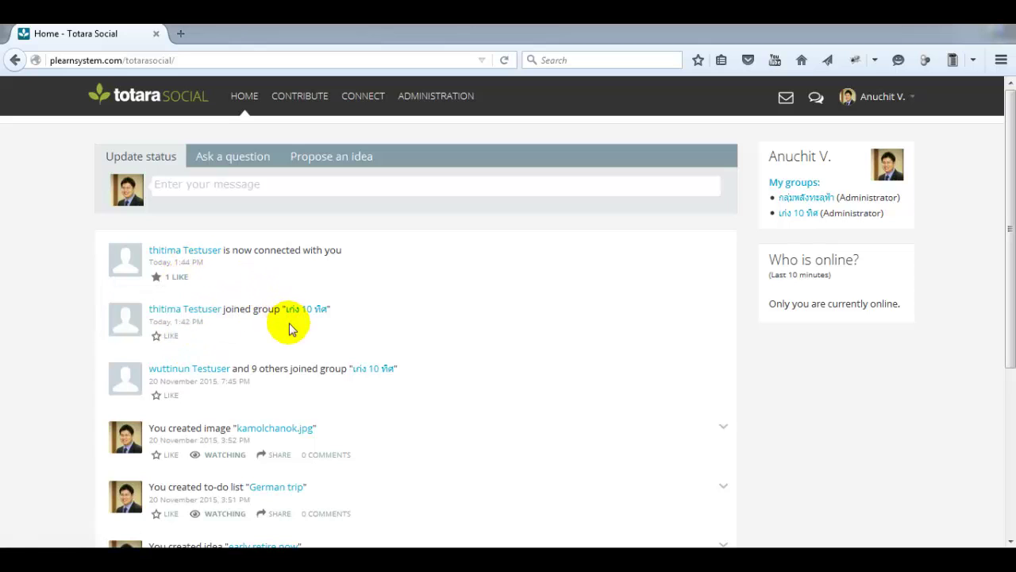
click(255, 165)
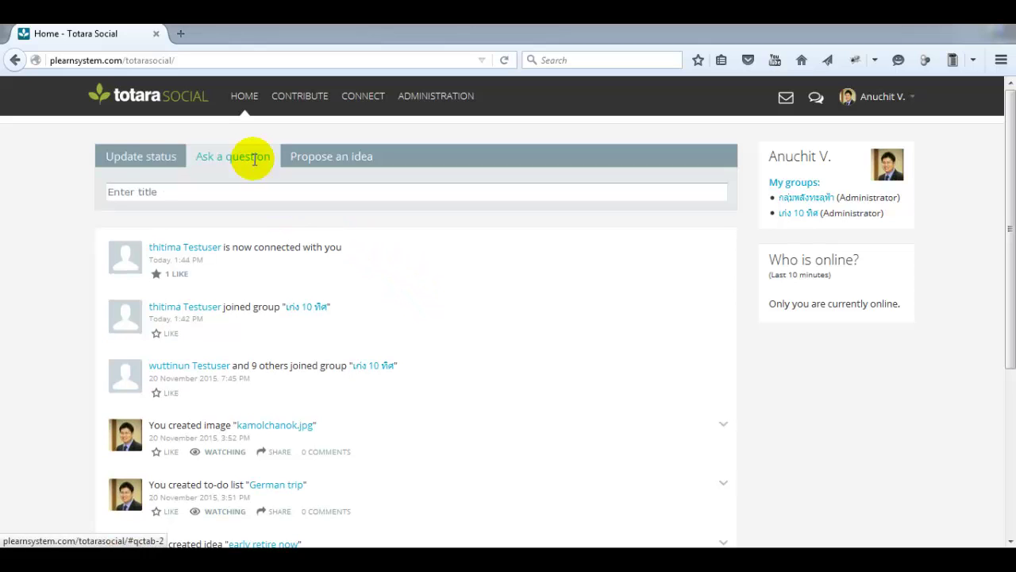
click(257, 193)
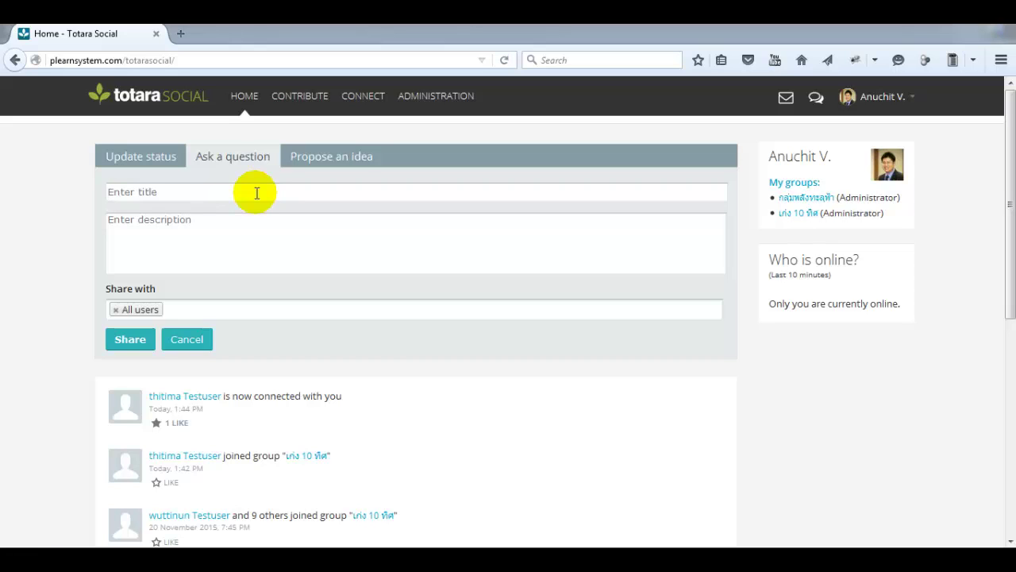
text(ทำไมสินค้าเอกับบีถึงมีของแถม)
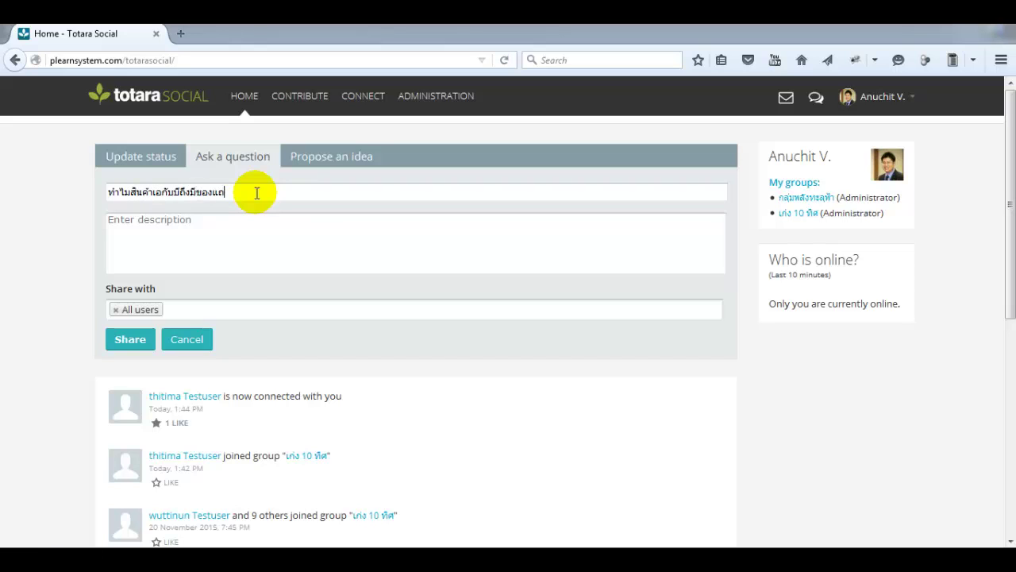
text(ไม่เท่ากัน)
- Enter "รายละเอียดเพิ่มเติม" as the question's description
click(238, 226)
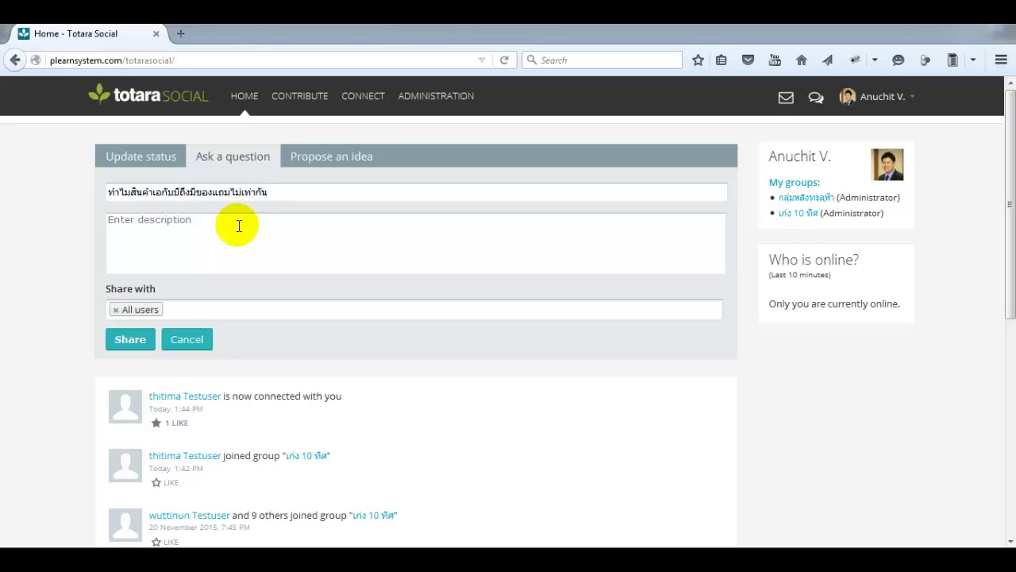
text(ร)
key(BackSpace)
text(รายละเอียดเพิ)
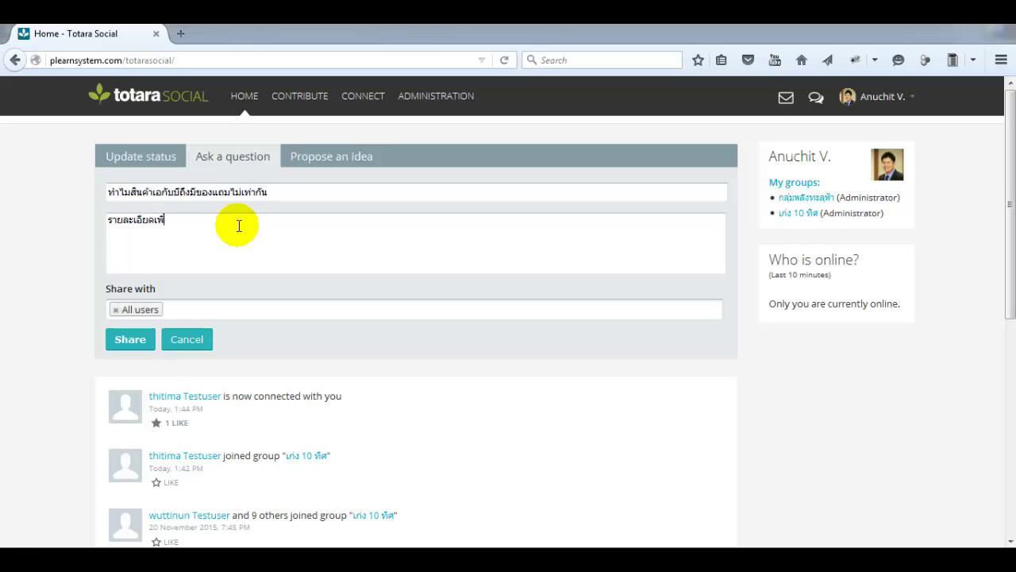
text(่มเติม)
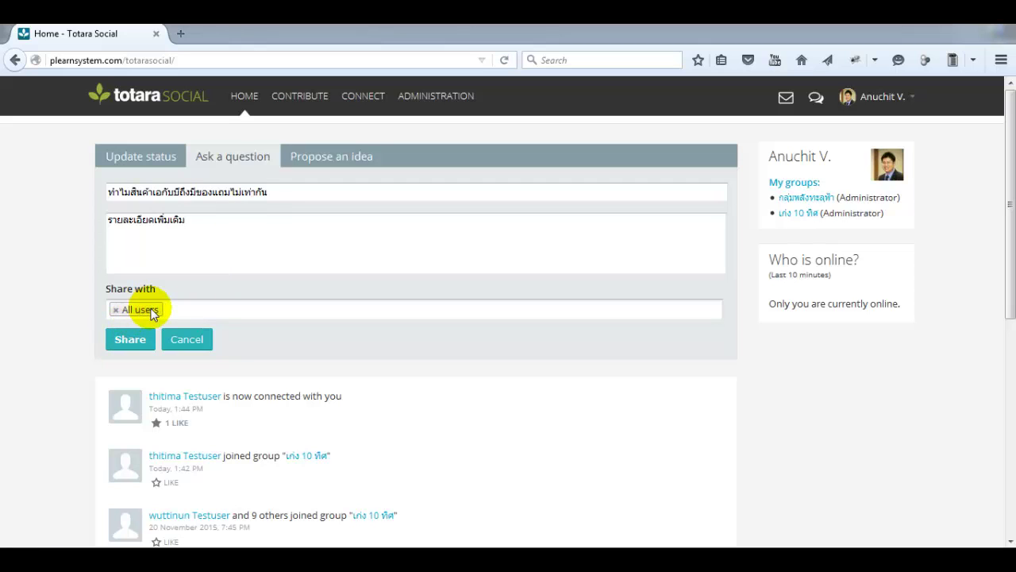
- Replace the All users audience with the group "เก่ง 10 ทิศ" and share the question
click(116, 309)
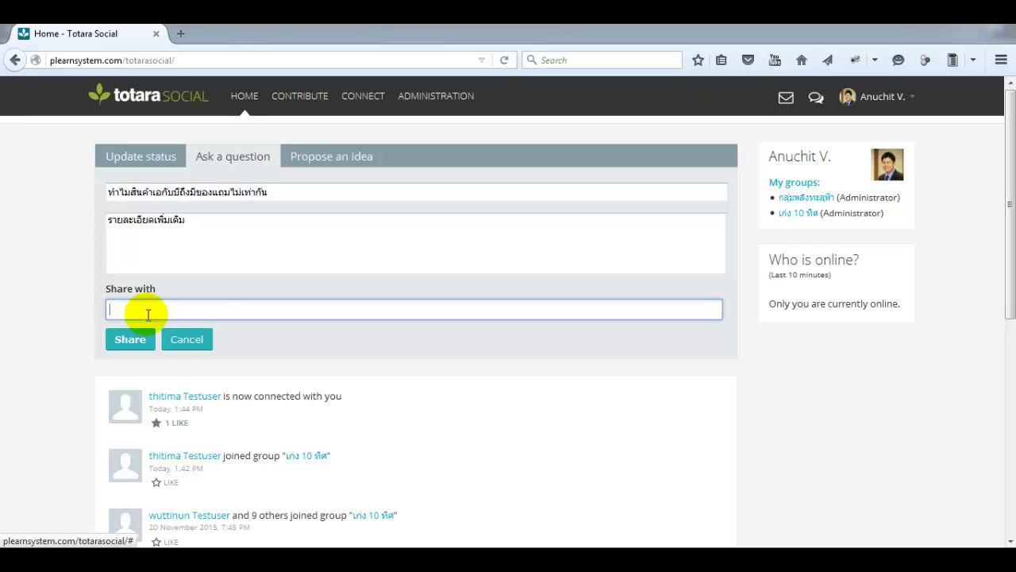
text(เ)
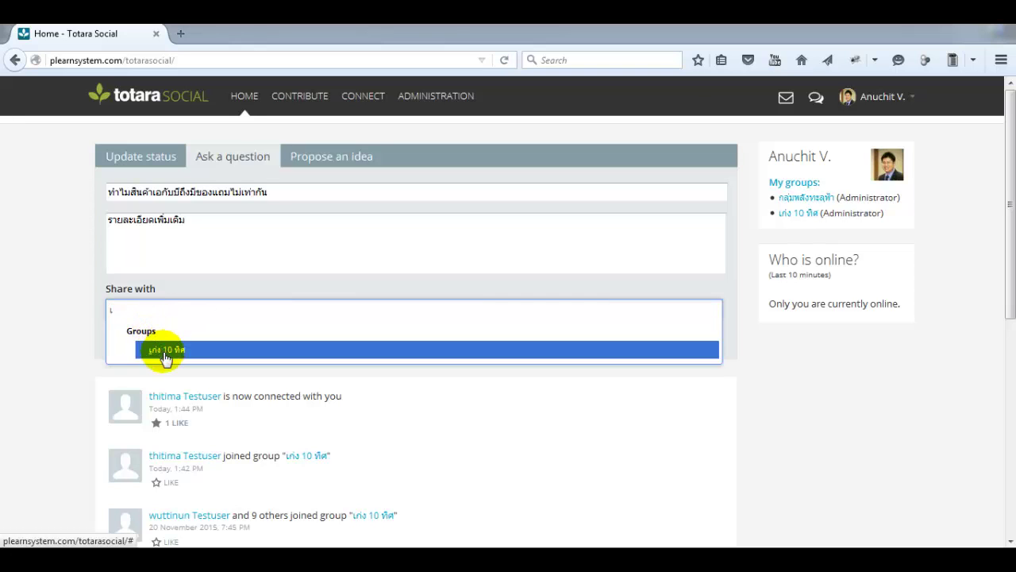
click(165, 351)
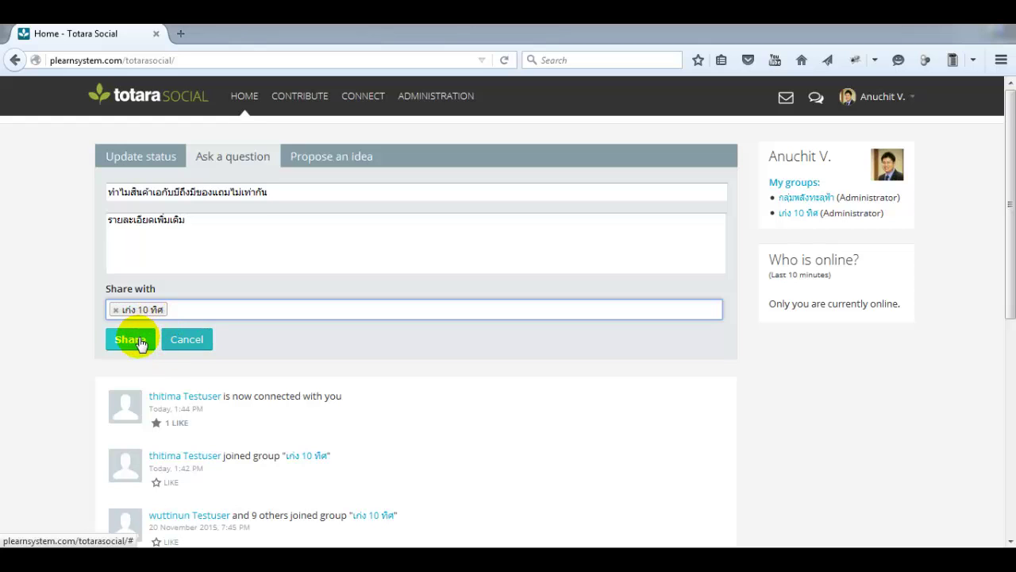
click(135, 341)
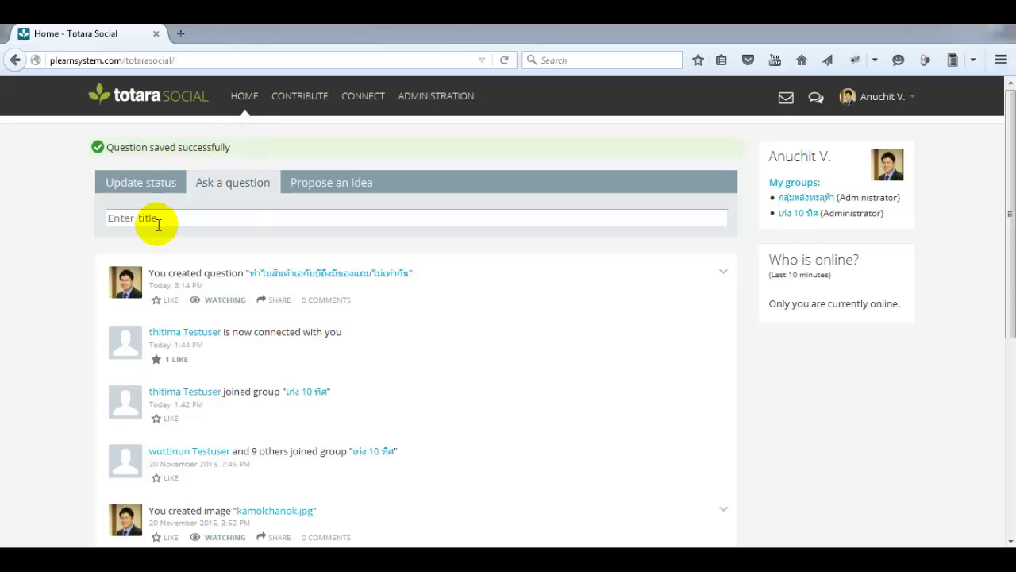
- Switch to the Internet Explorer window of the second user and reload the Totara Social home page
key(alt+Tab)
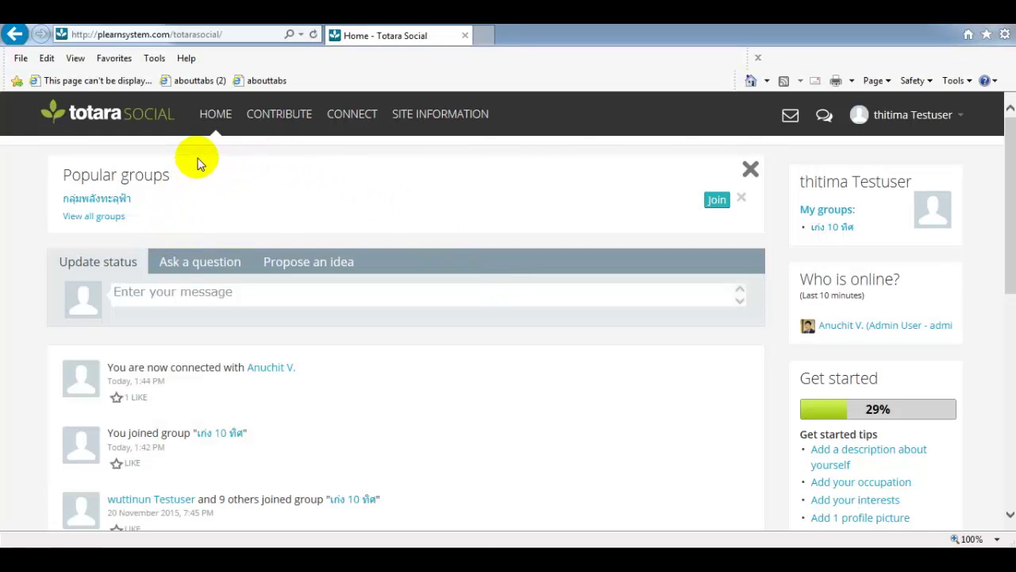
click(313, 36)
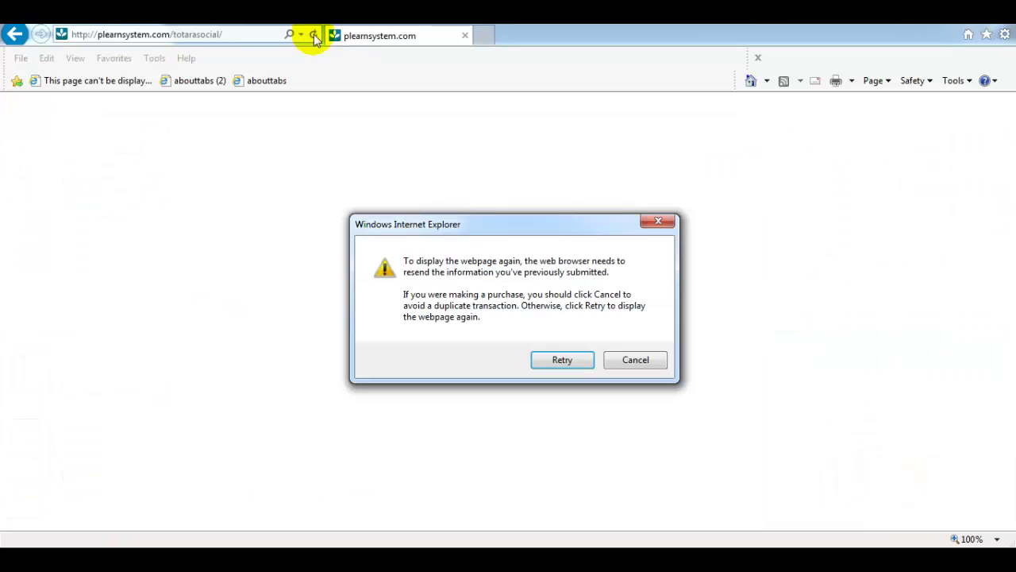
click(564, 360)
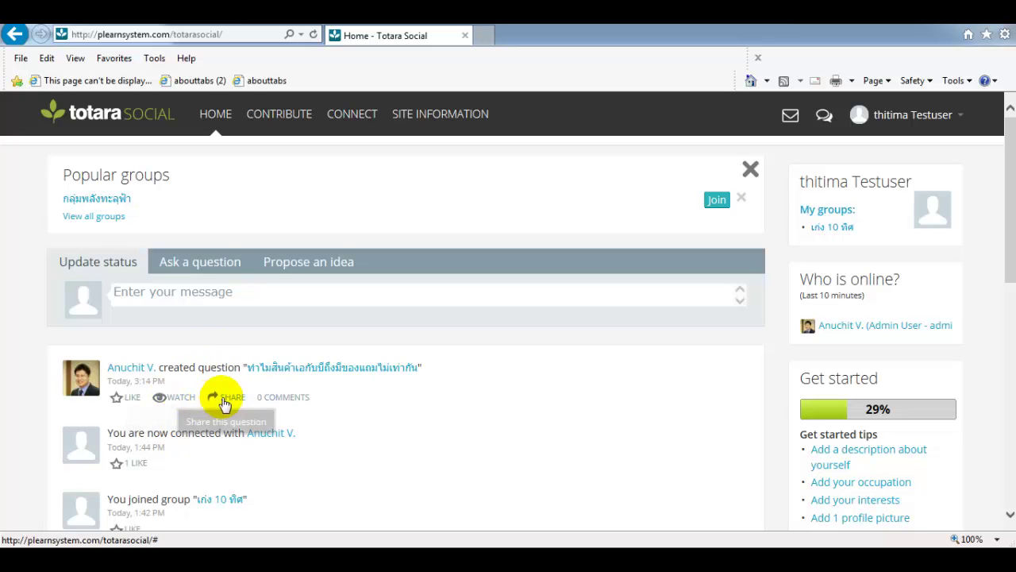
- Open the newly shared question from the activity stream and submit the answer "สินค้าเอมีความต้องการสูงจึงให้ของแถมน้อย"
click(285, 375)
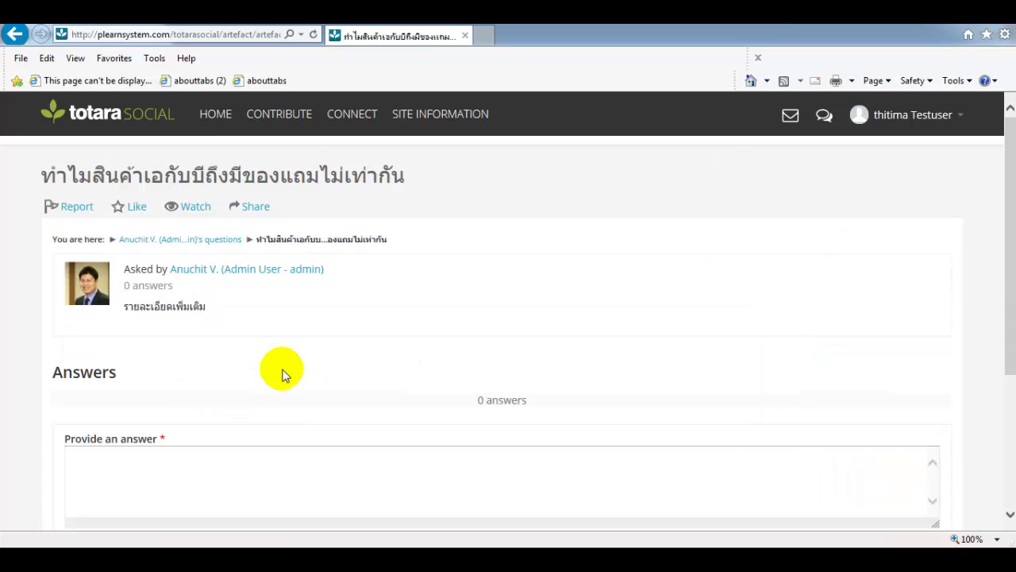
click(101, 461)
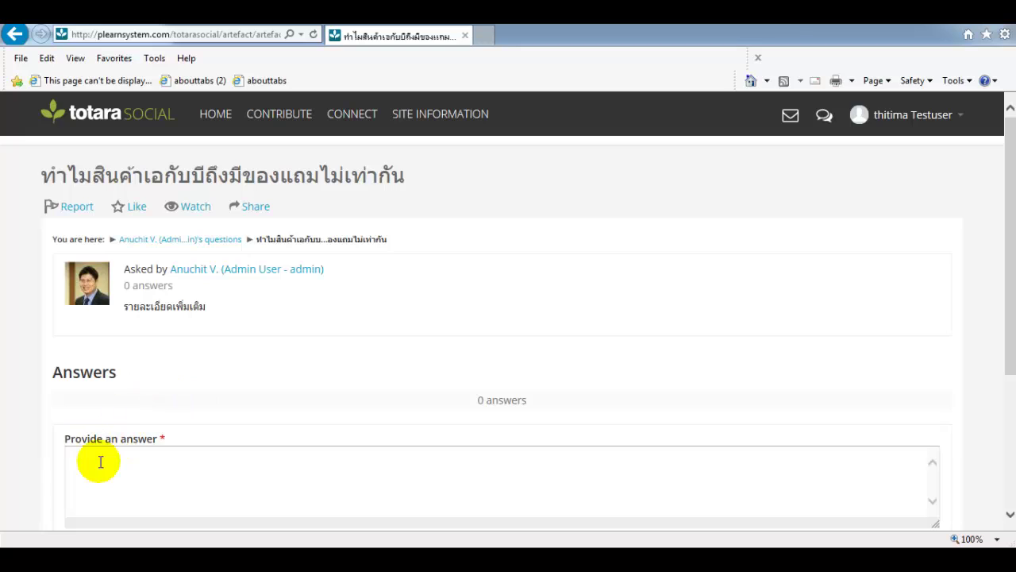
text(สินค้าเอมีความต้องการส)
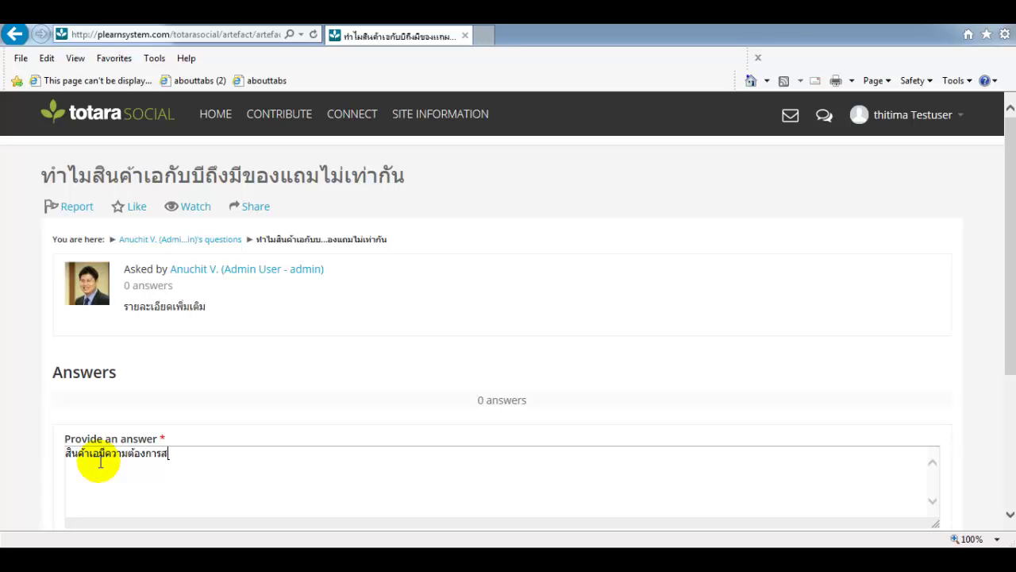
text(ูงจึงให้ของแถมน้อย)
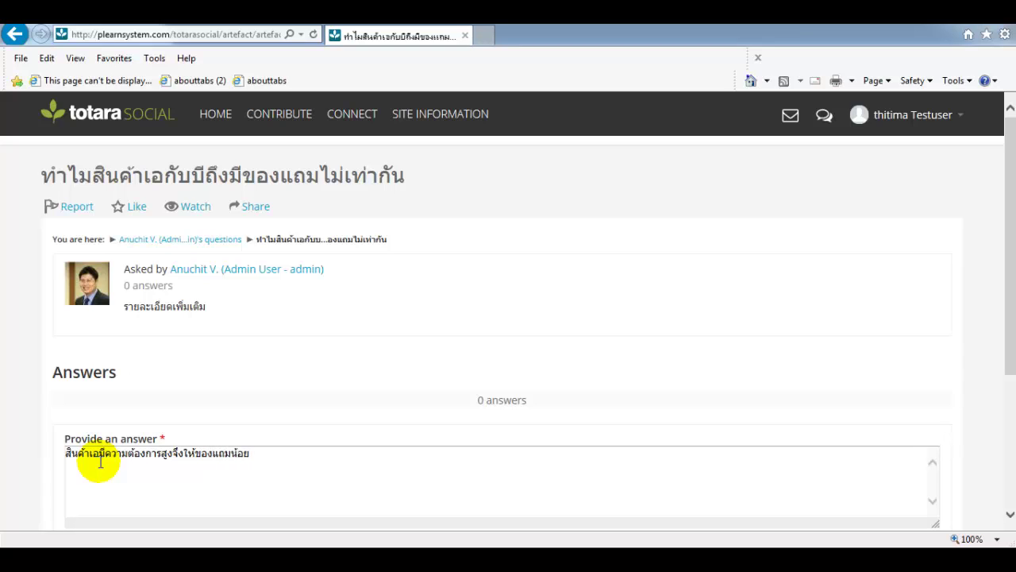
scroll(188, 445, down, 3)
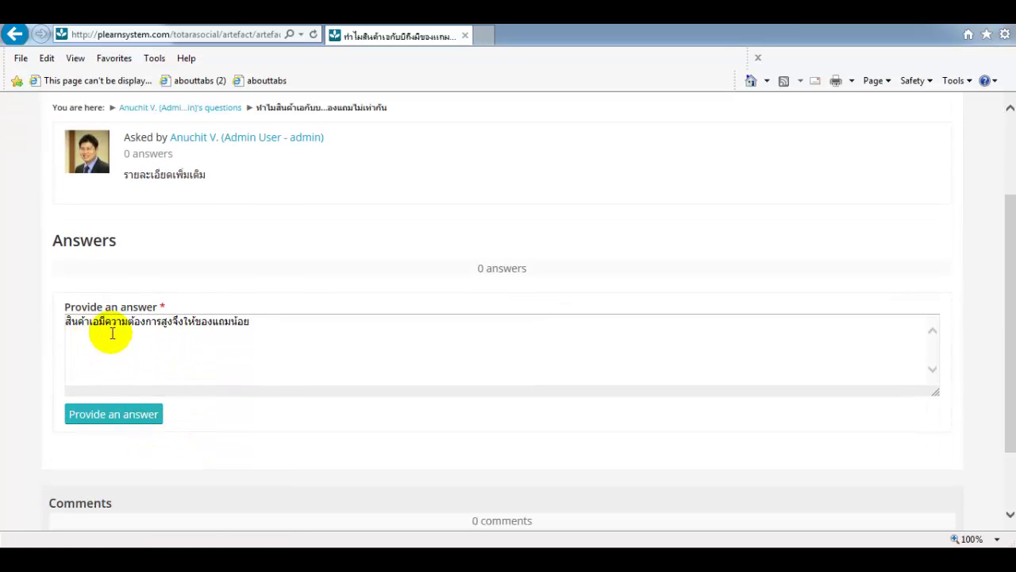
click(121, 423)
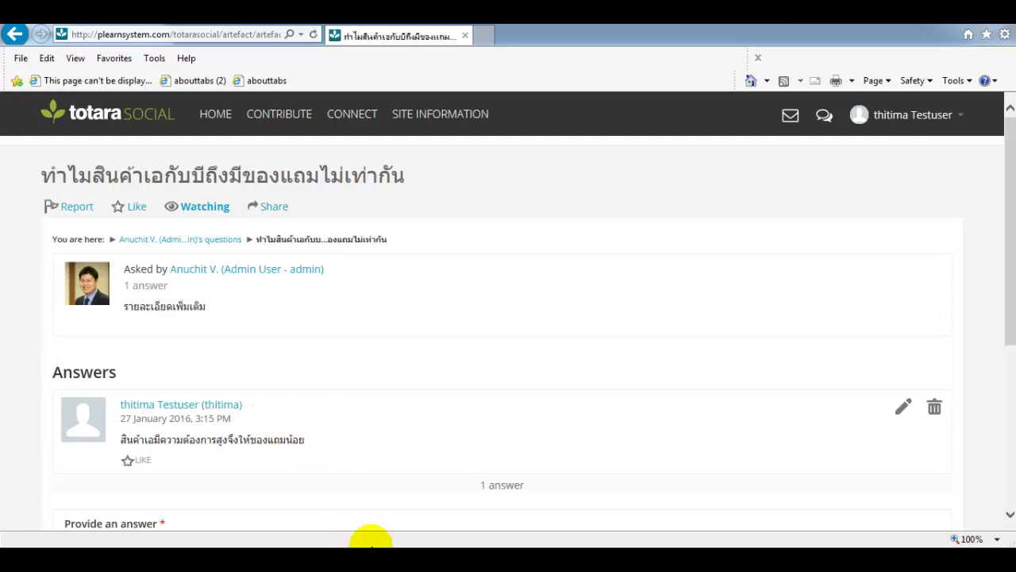
- Switch back to the asker's Firefox window and refresh the home page's activity stream
click(355, 540)
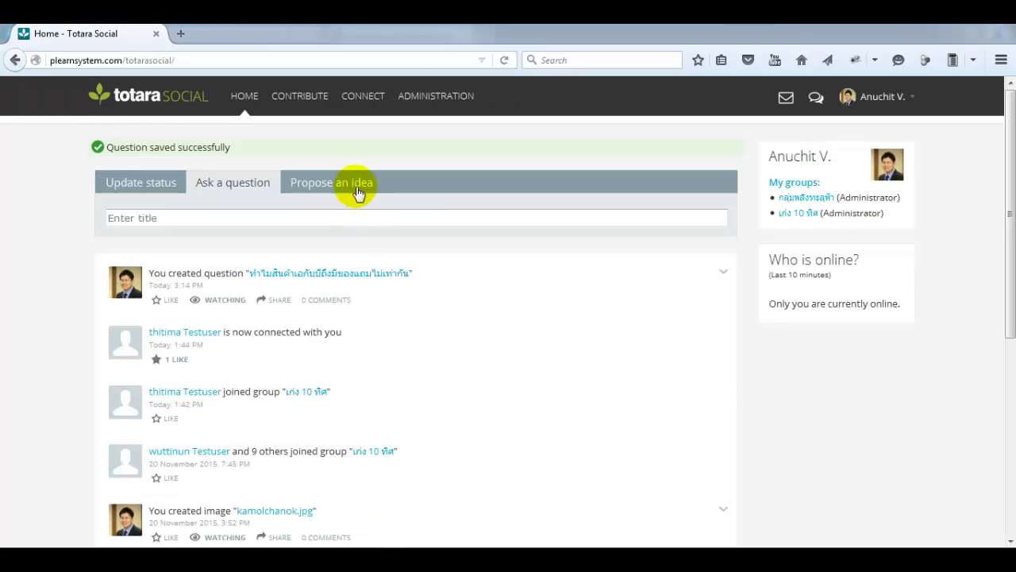
click(503, 60)
click(475, 301)
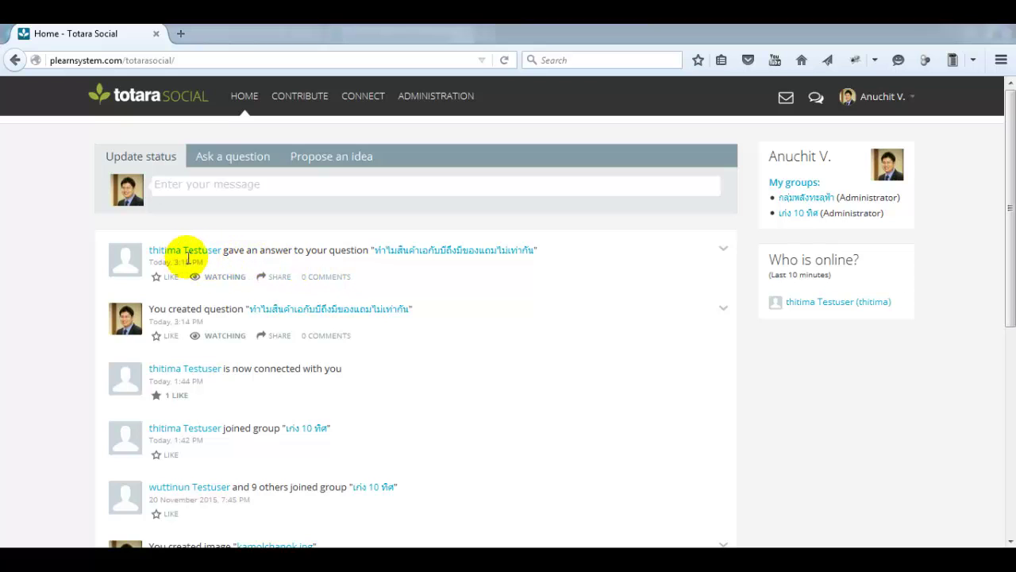
- Open the answered question from the activity stream and like the answer given to it
click(396, 253)
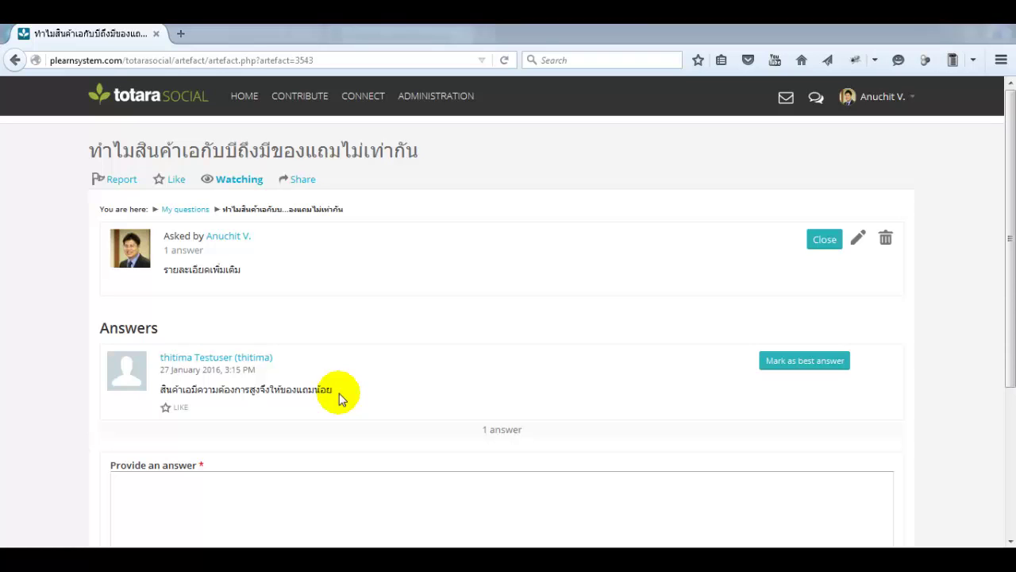
click(178, 407)
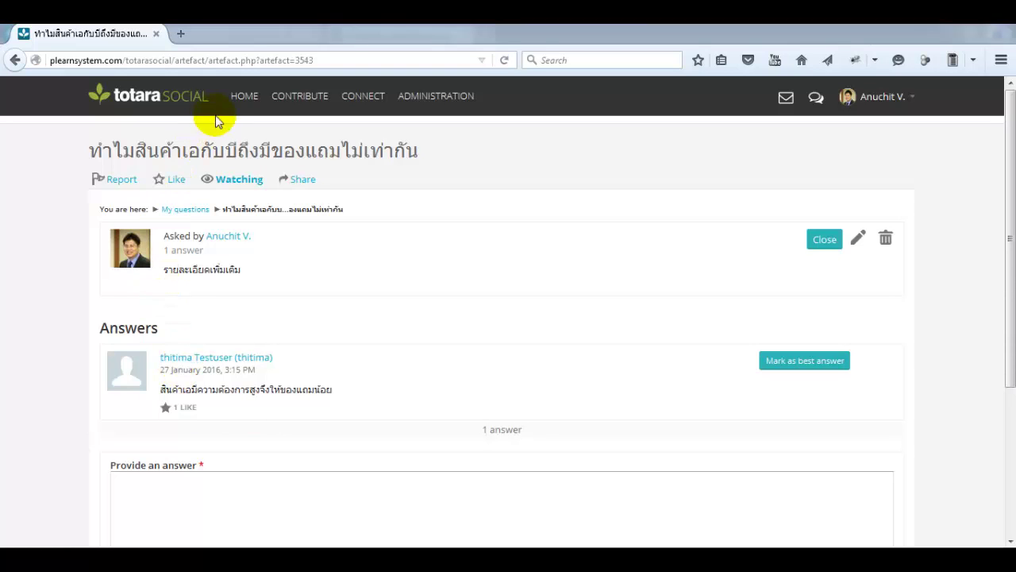
- From the home page, propose an idea titled "เรามาสำรวจราคาอาหารรอบๆที่ทำงานดีไหม" and try to share it without a description
click(236, 96)
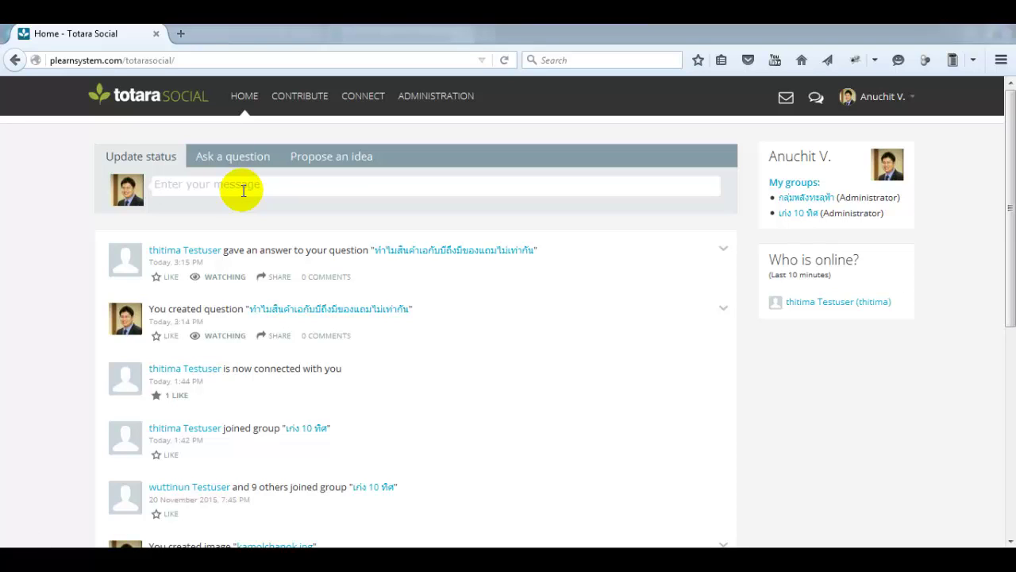
click(322, 163)
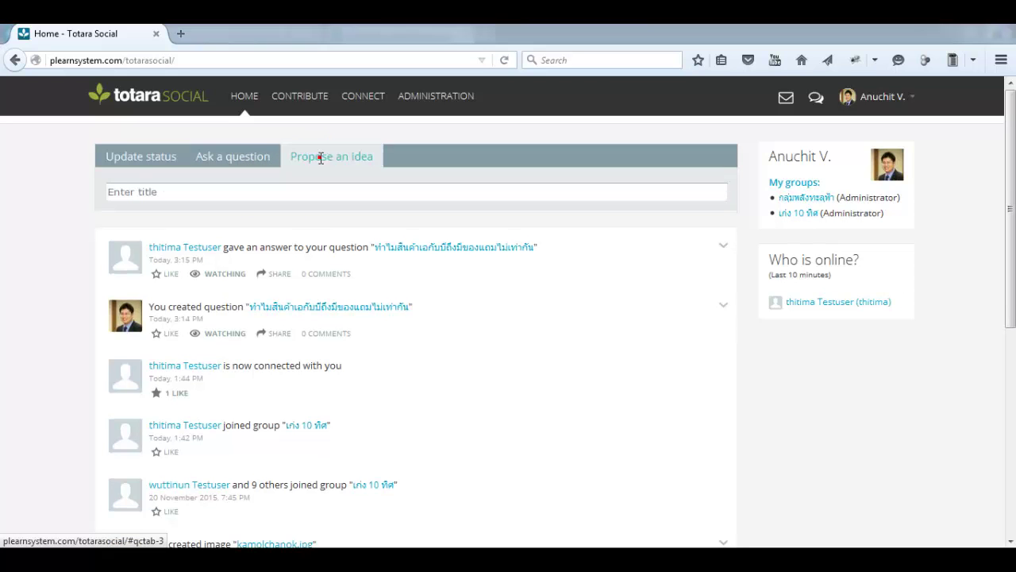
click(263, 192)
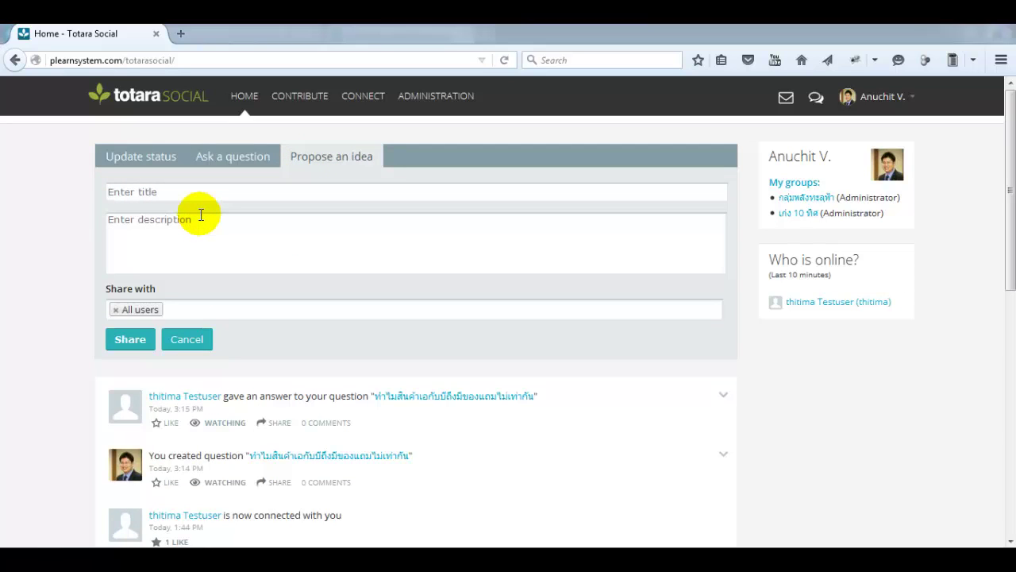
text(เรามาสำรวจราคาอาหารรอบๆที่)
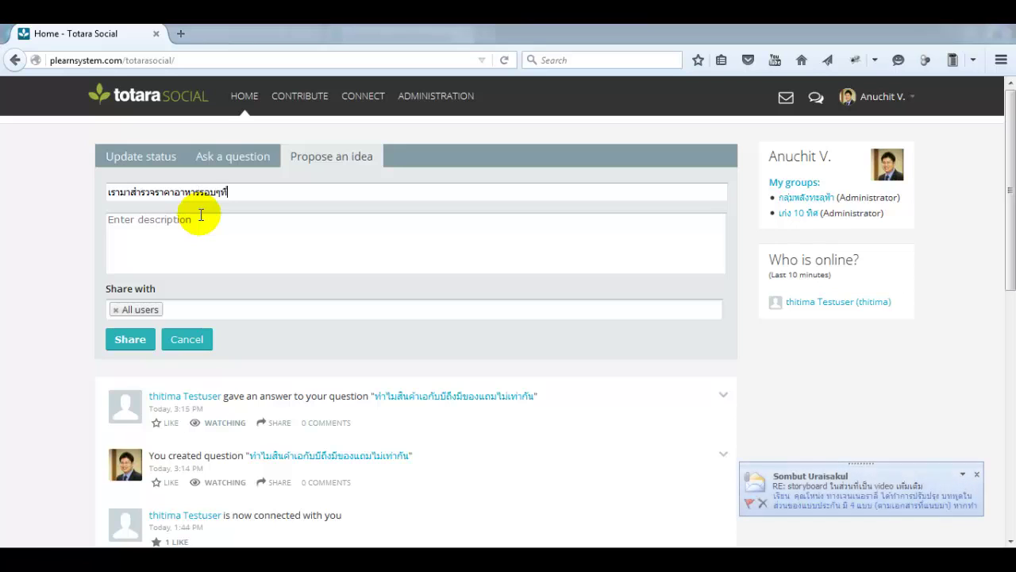
text(ต่างๆ)
text(น)
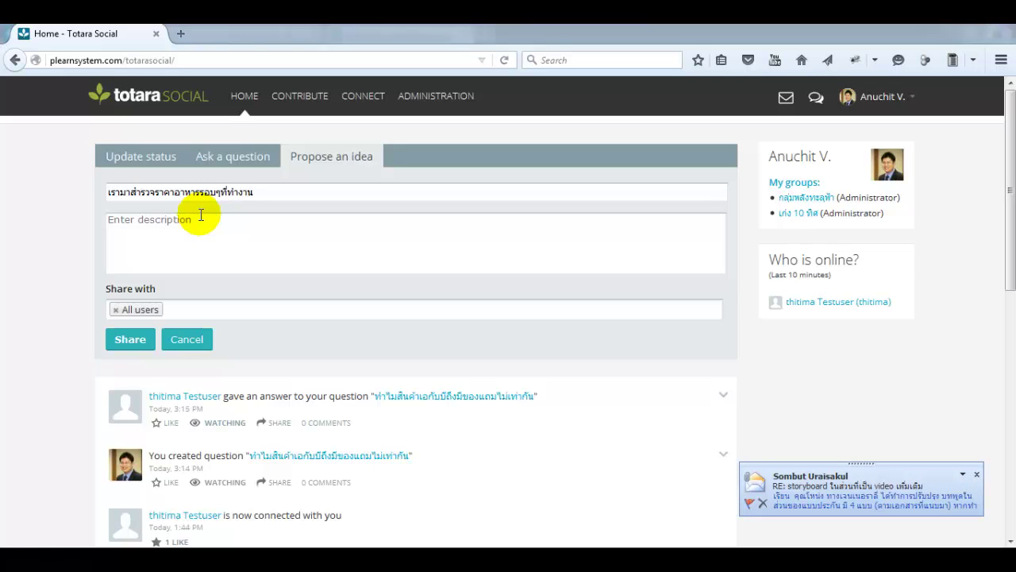
text(ดีไหม)
click(131, 340)
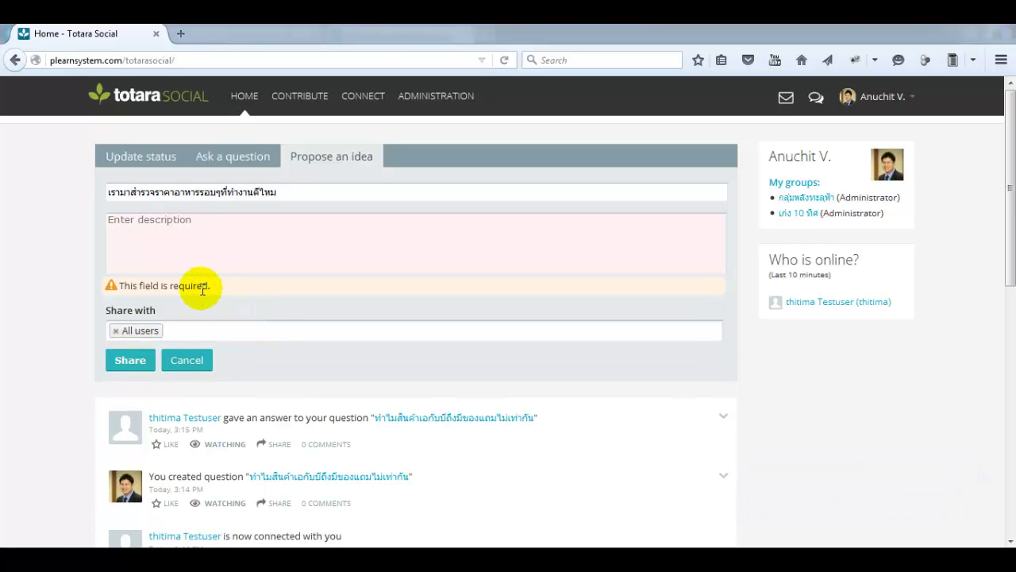
- Enter "desc" as the idea's description and share the idea with all users
click(188, 229)
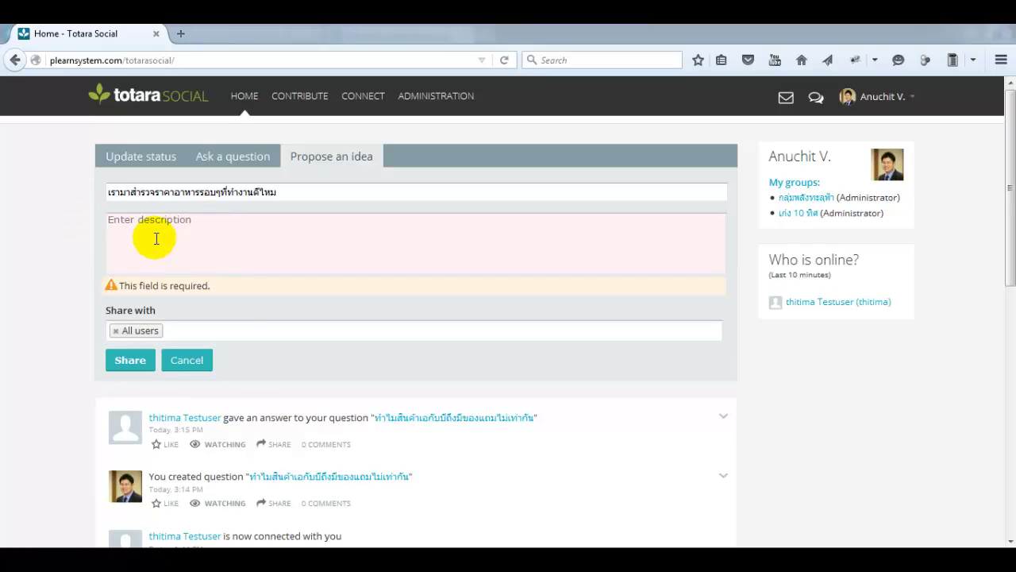
text(ทดส)
key(BackSpace)
key(BackSpace)
key(BackSpace)
text(desc)
click(119, 360)
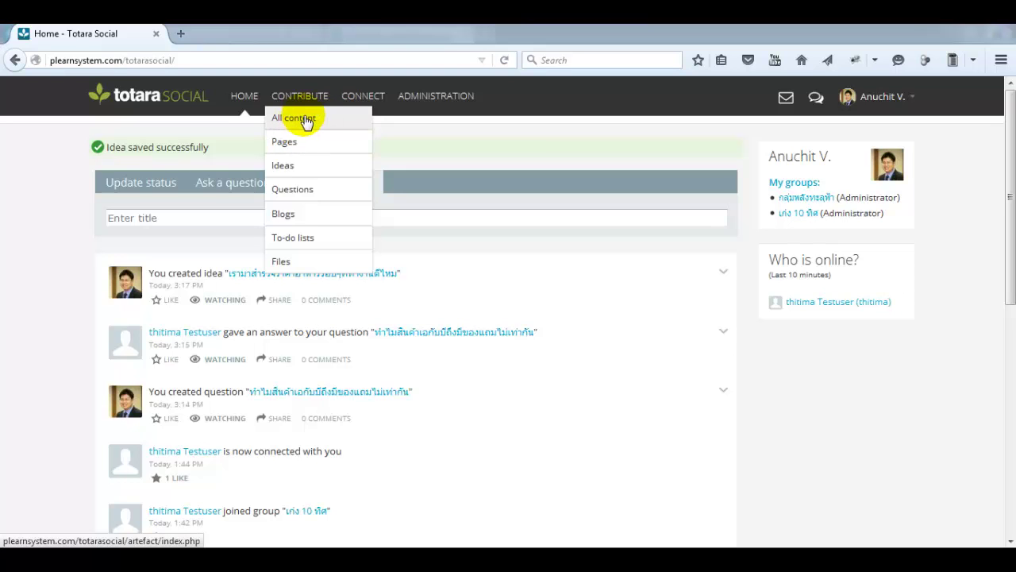
- Open the overview of all contributed content and look through the list of own items
click(303, 119)
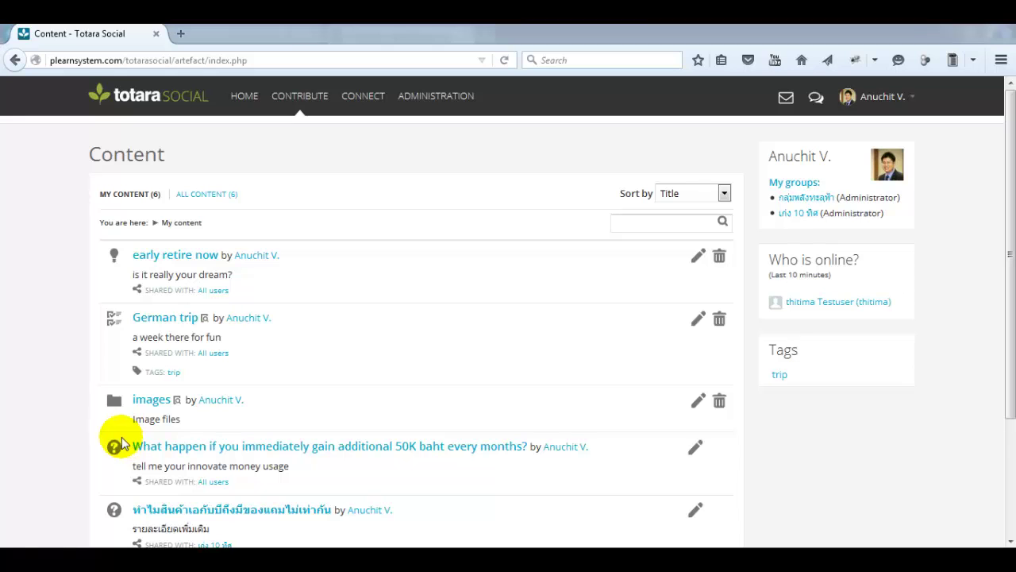
scroll(107, 476, down, 3)
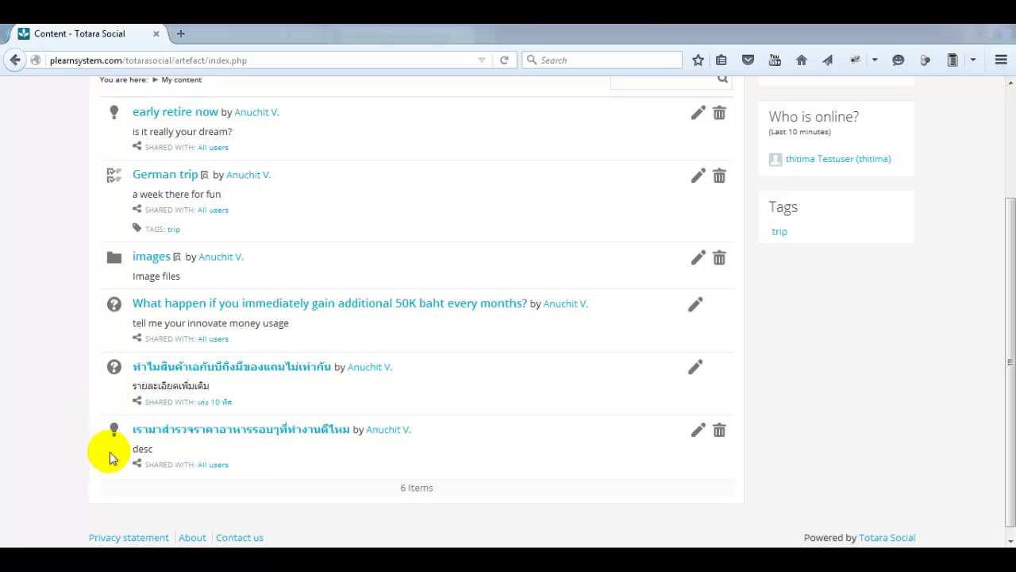
scroll(486, 460, up, 3)
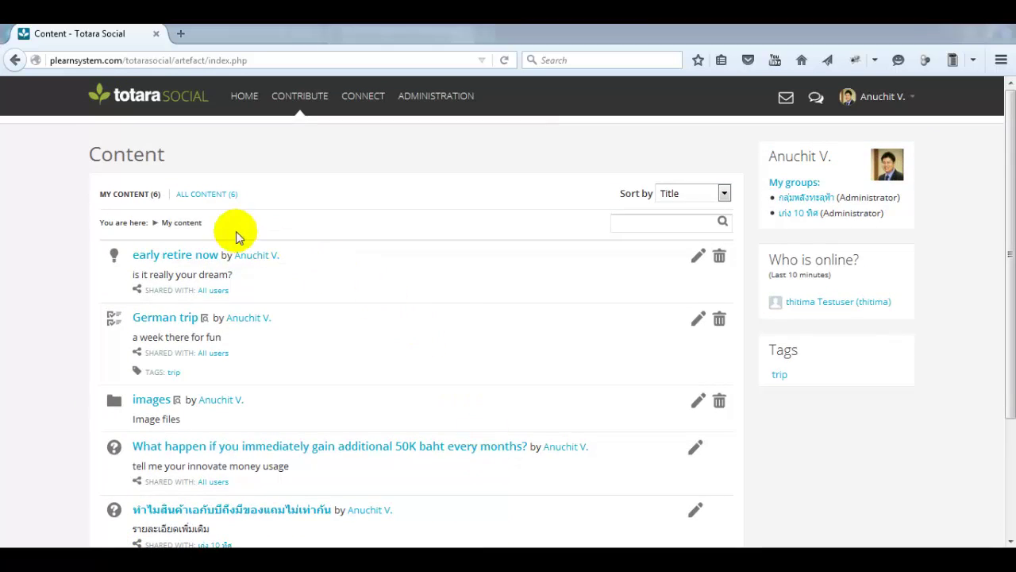
mouse_move(298, 101)
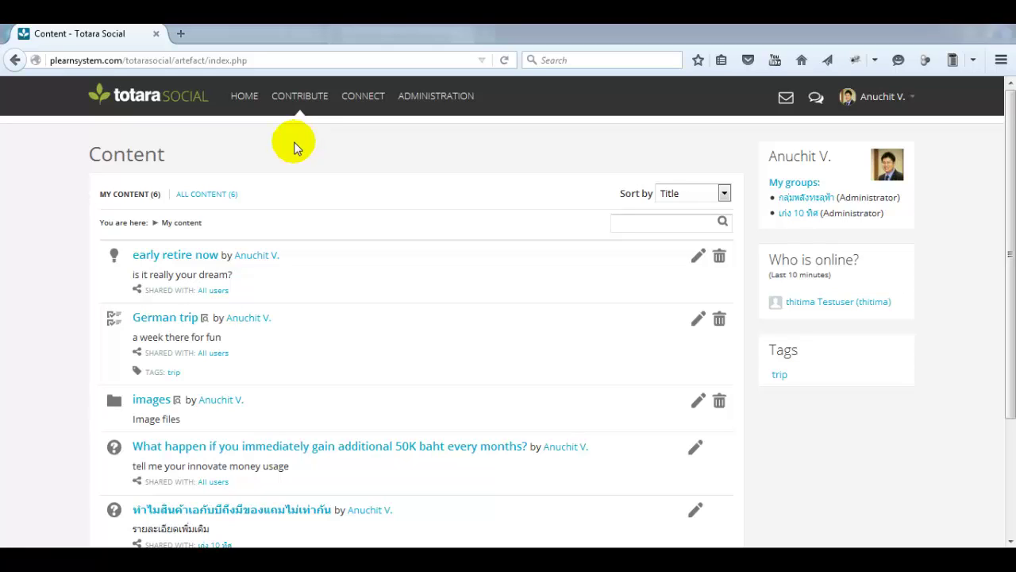
- View the list of own groups, followed by the people page with its pending connections
mouse_move(363, 103)
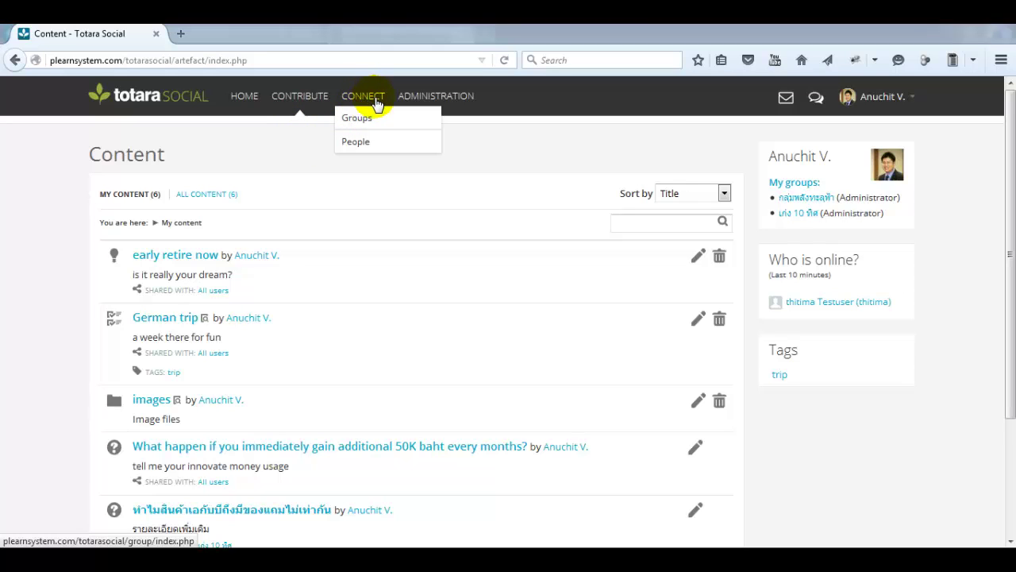
click(367, 120)
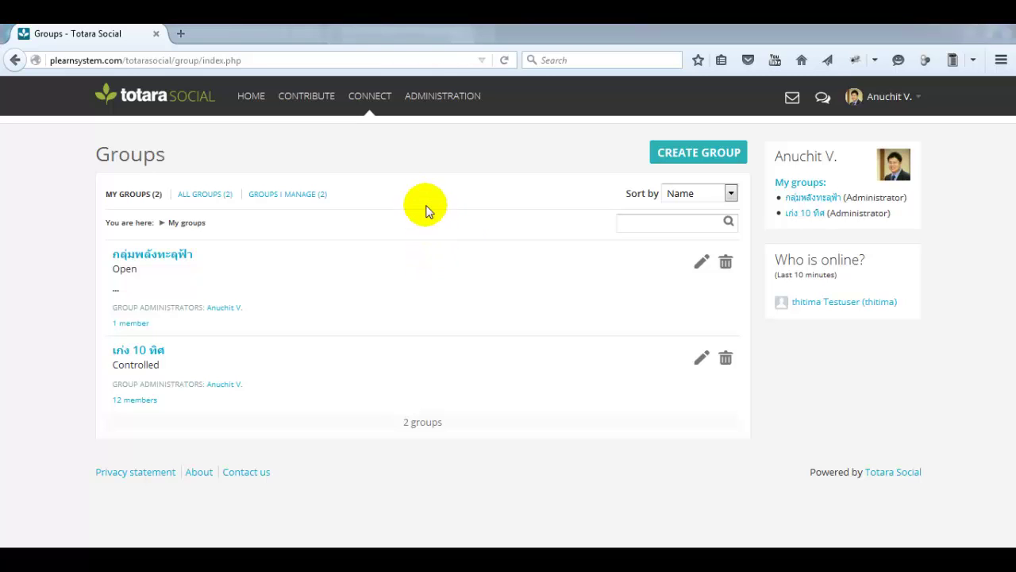
click(370, 95)
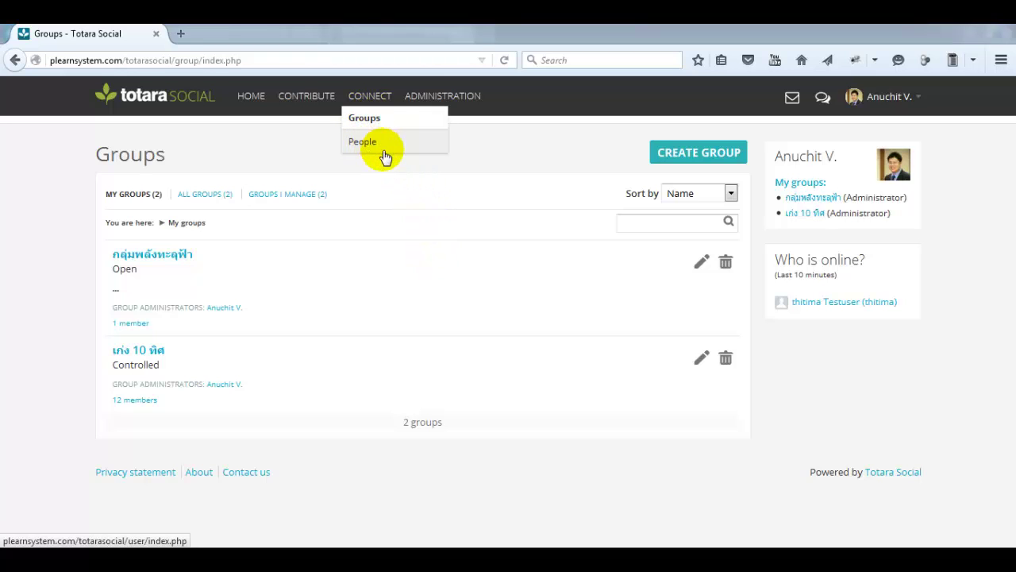
click(367, 143)
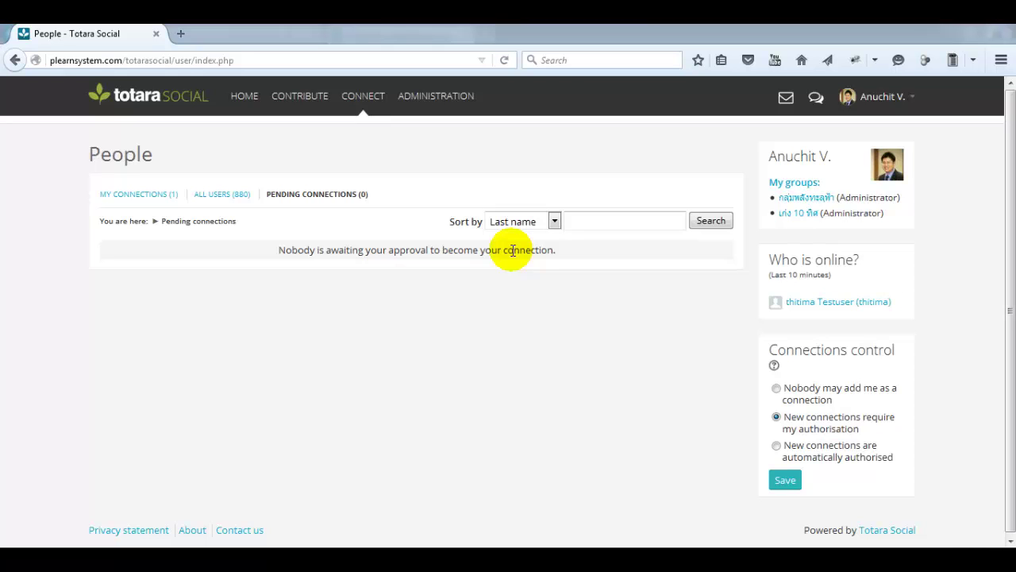
- Open the site administration and review its options for configuring the site, users, groups, tenants and extensions
mouse_move(379, 117)
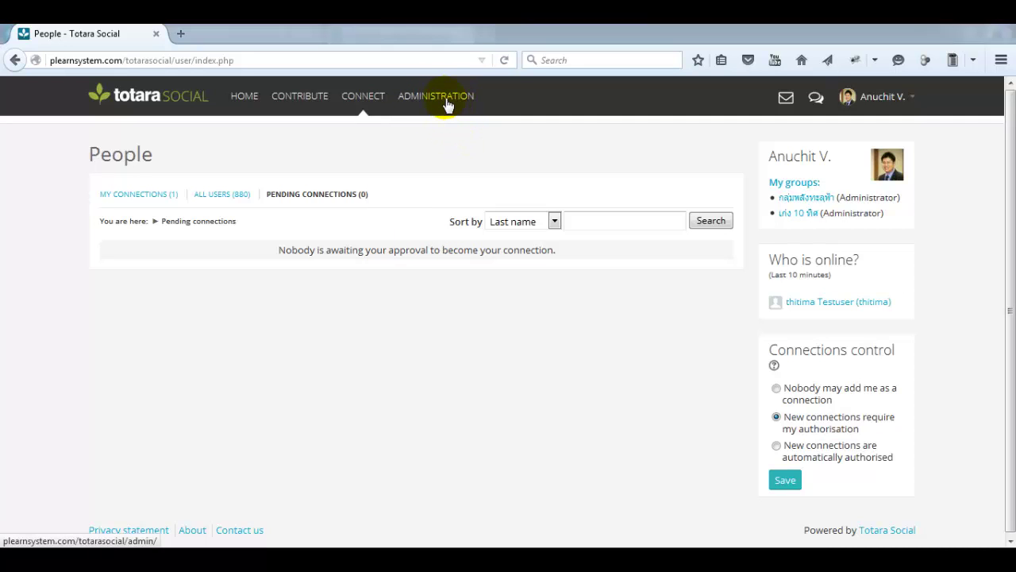
click(447, 104)
mouse_move(441, 109)
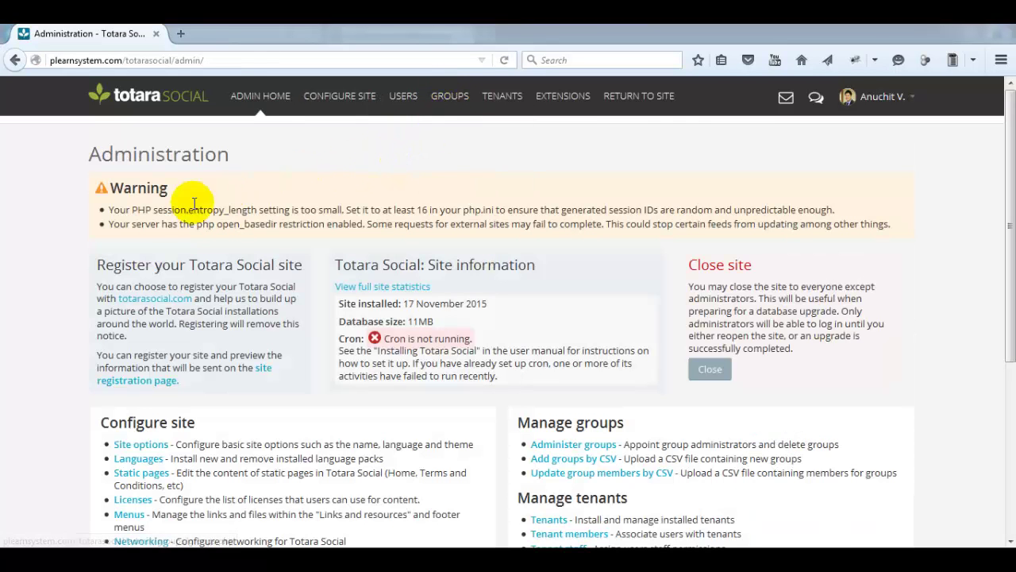
scroll(33, 356, down, 2)
scroll(34, 356, down, 2)
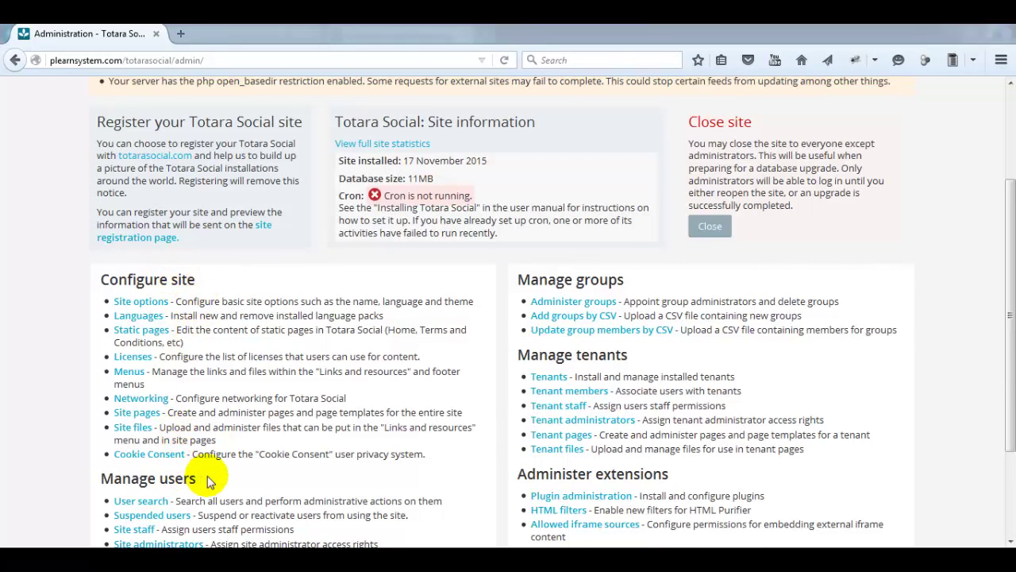
scroll(209, 480, down, 2)
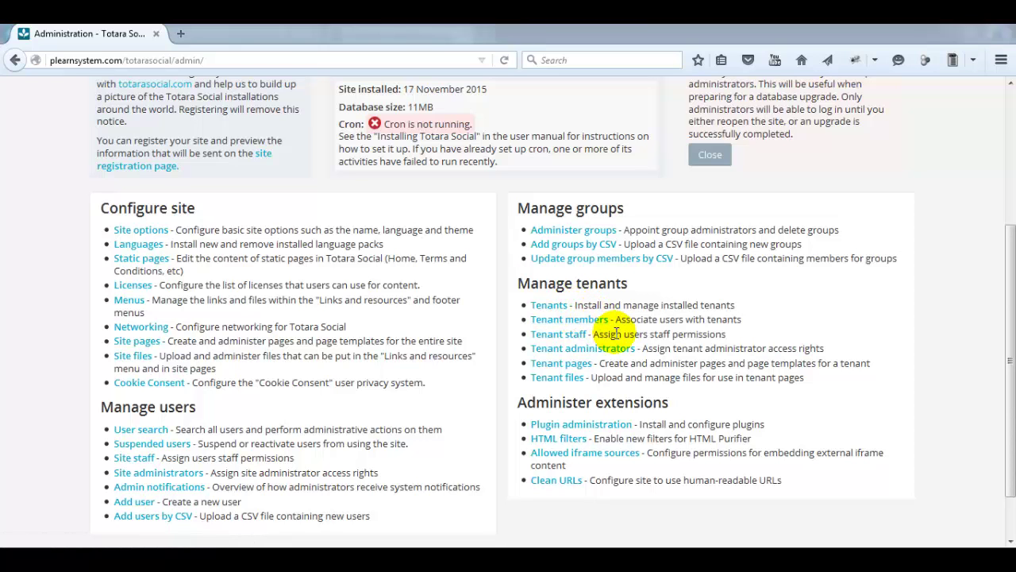
scroll(616, 332, up, 5)
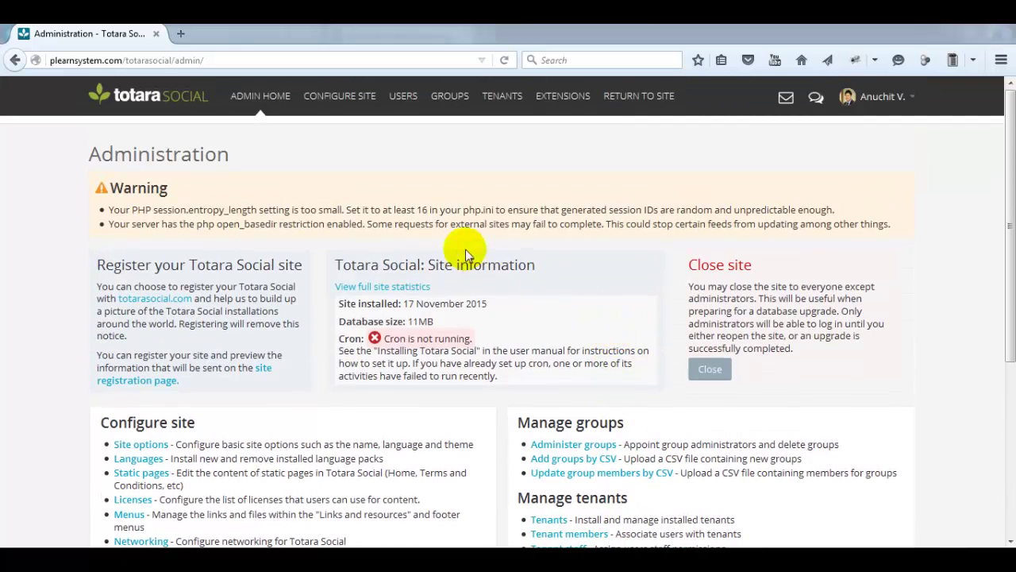